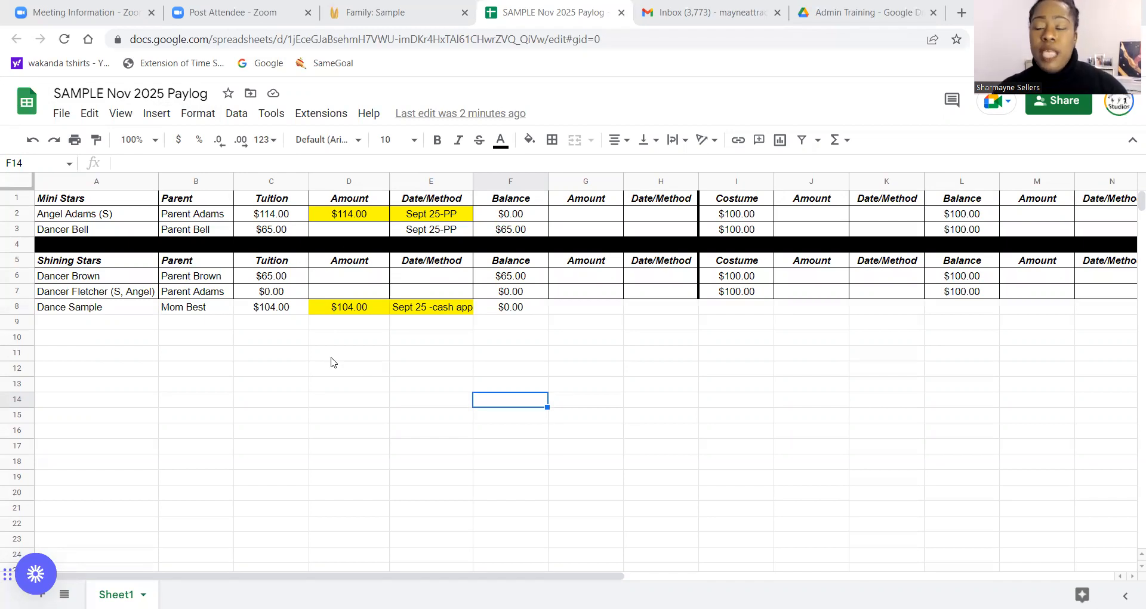
Clear row 8's payment amount and date cells and reset their fill color.
click(349, 307)
key(shift+Right)
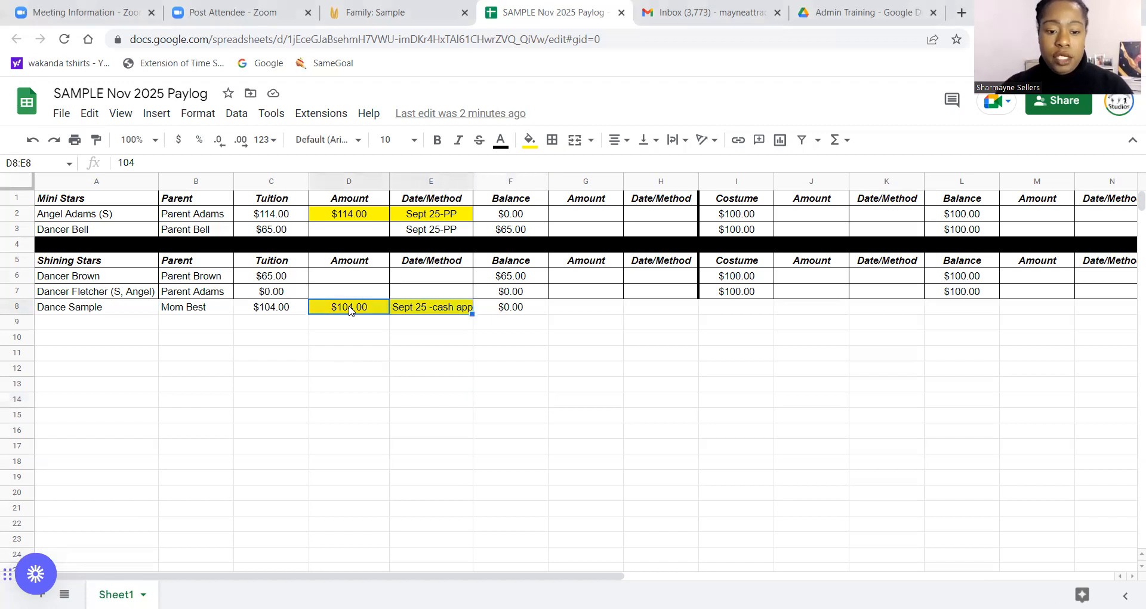
key(Delete)
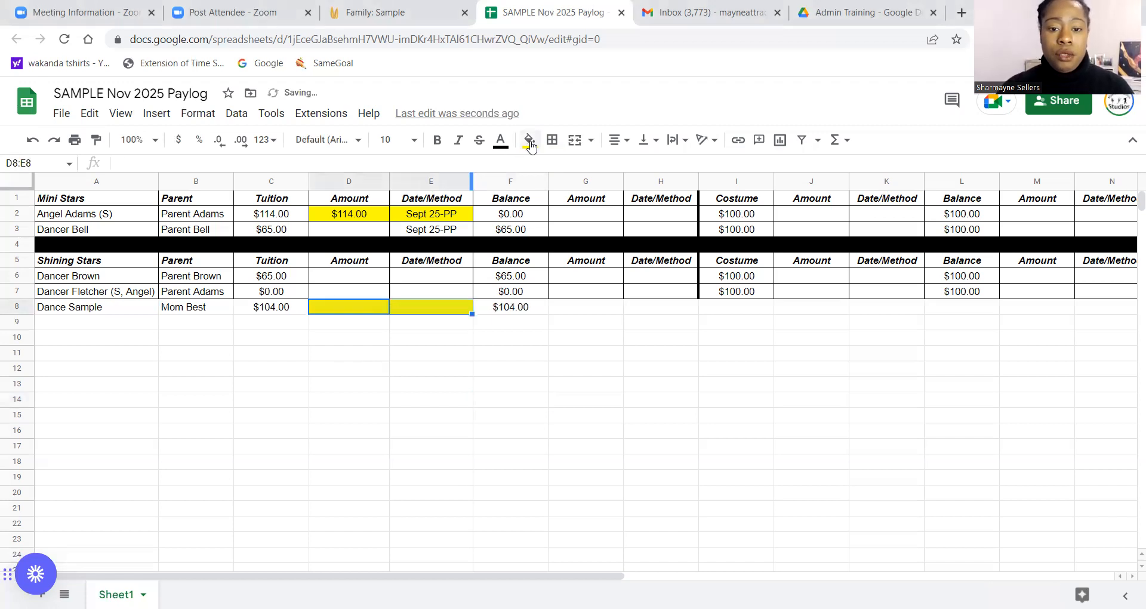
click(529, 141)
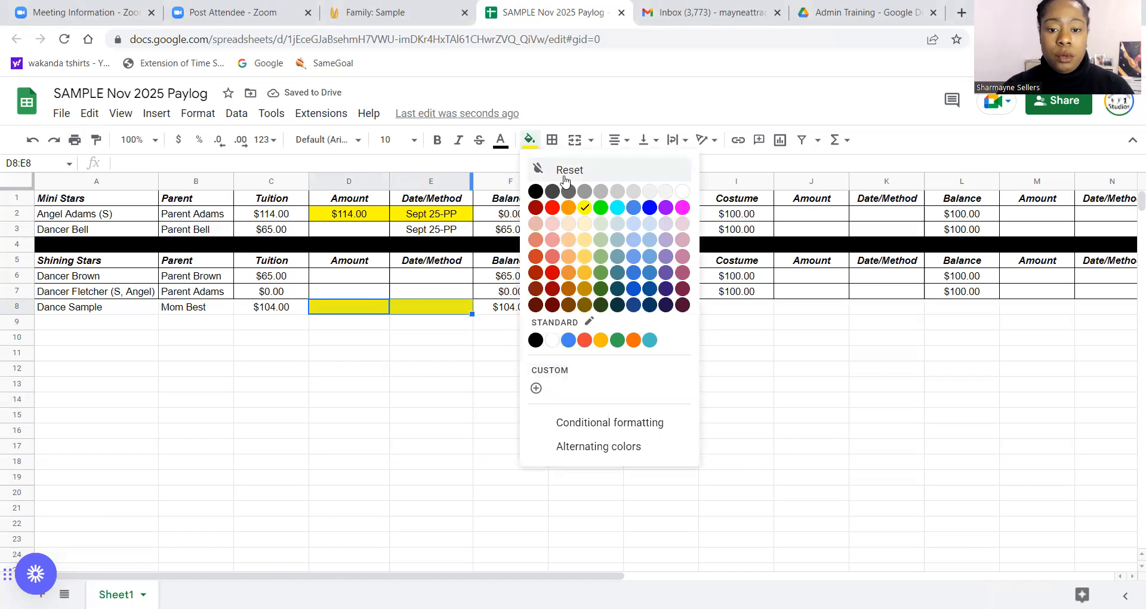
click(540, 169)
Set the Dance Sample row's tuition to 65.
click(271, 310)
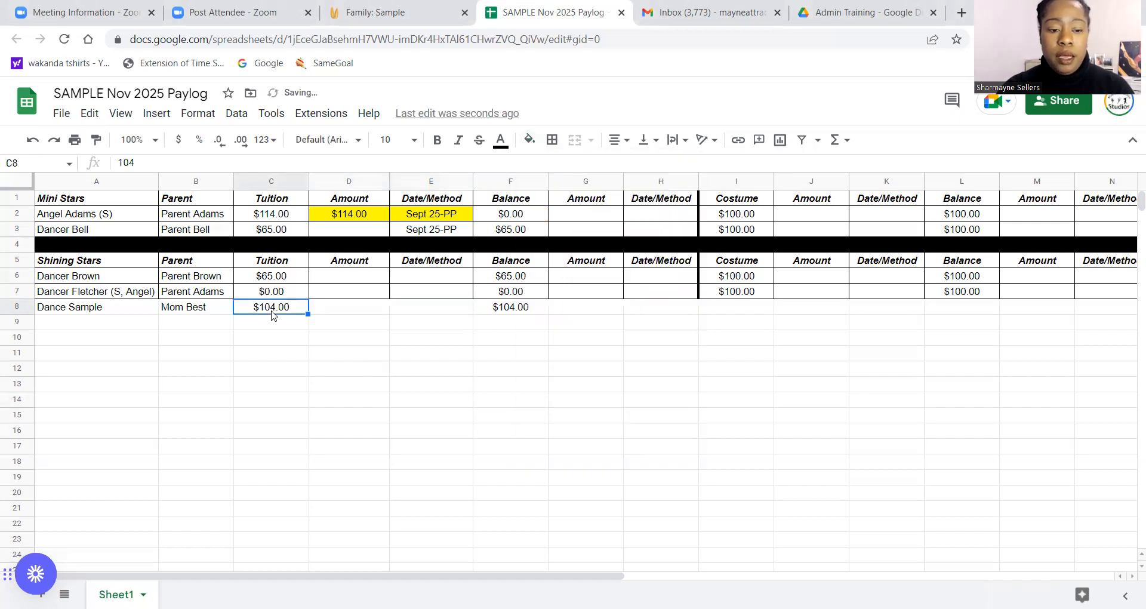
text(65)
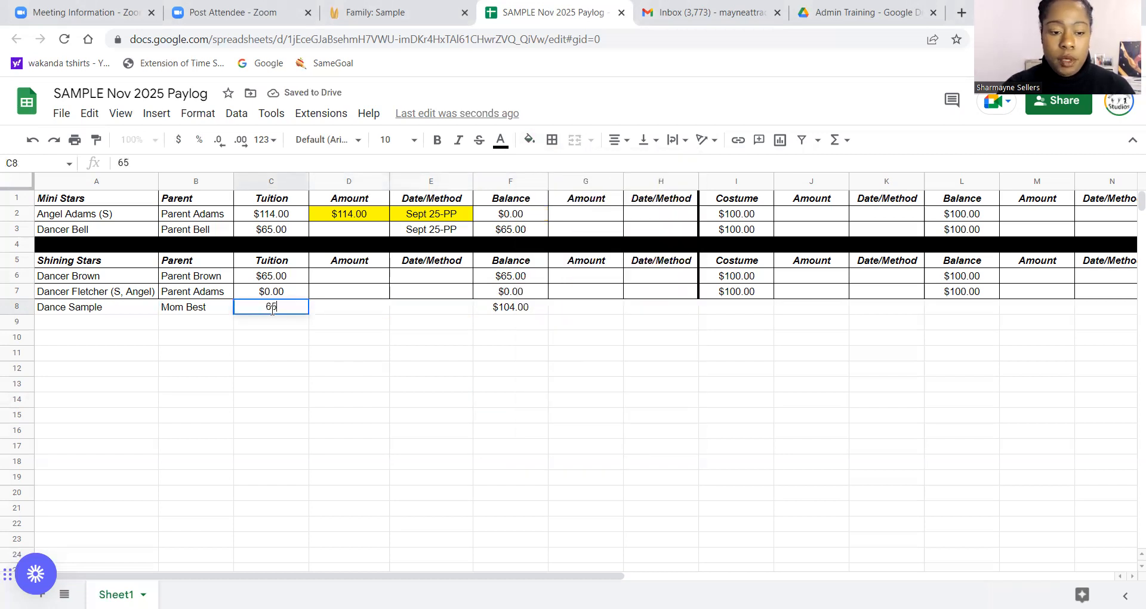
click(396, 360)
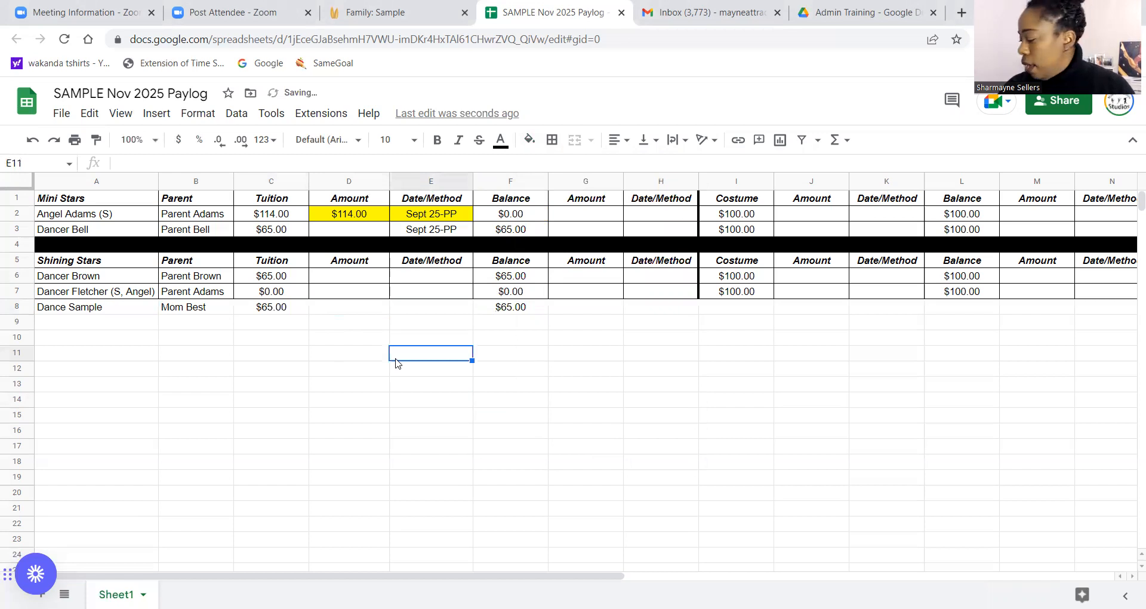
Record a payment of 35 with the date/method Sept 25-cash app in row 8.
click(369, 307)
text(35)
click(440, 370)
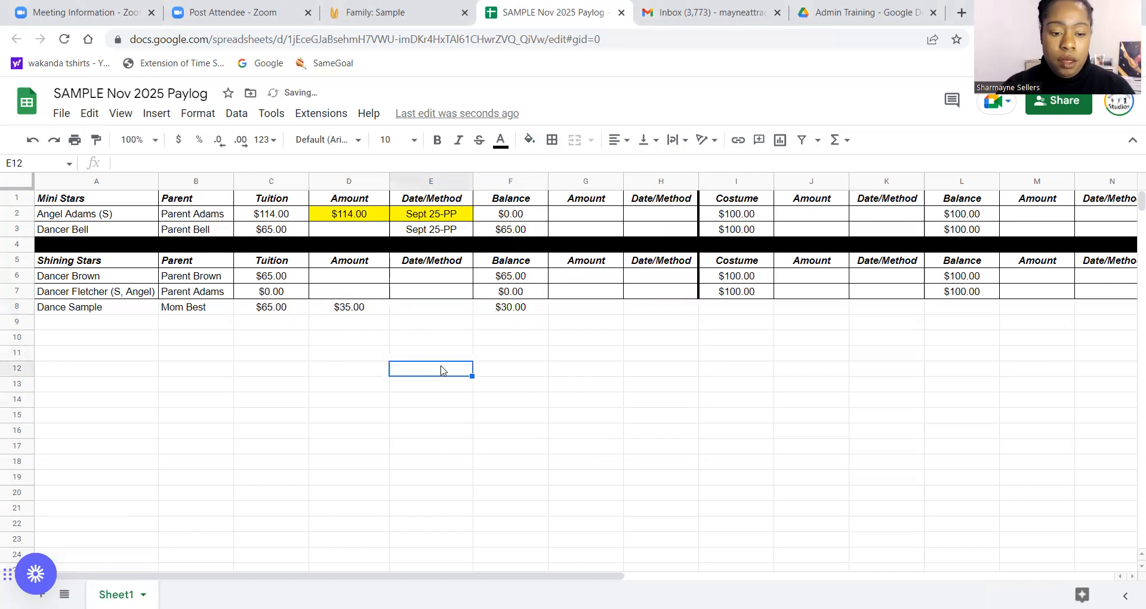
click(431, 307)
text(Sept )
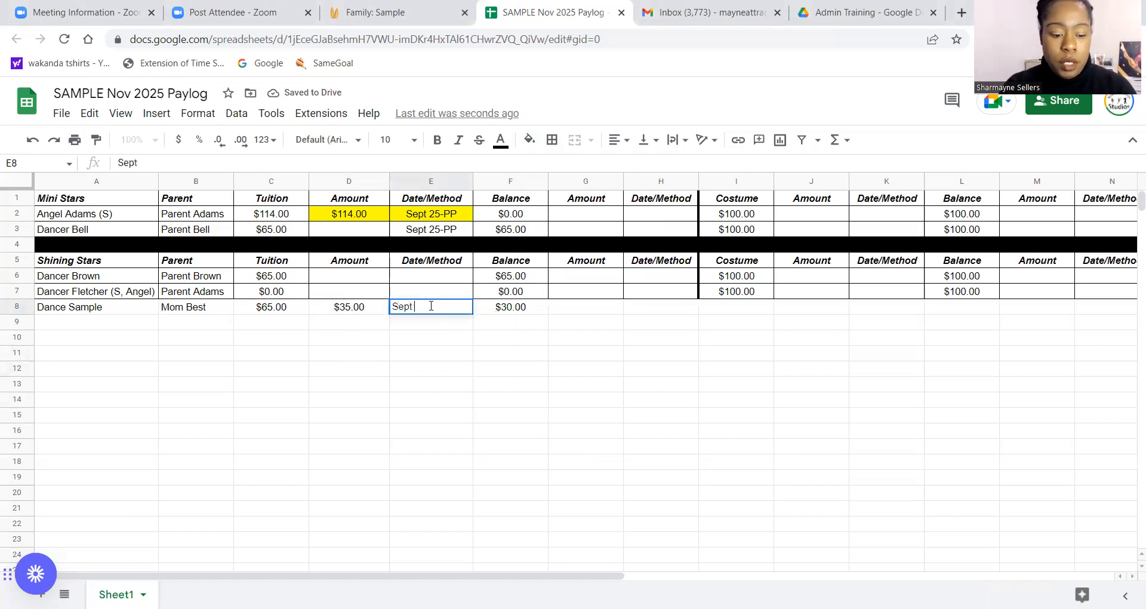
text(25-cash app)
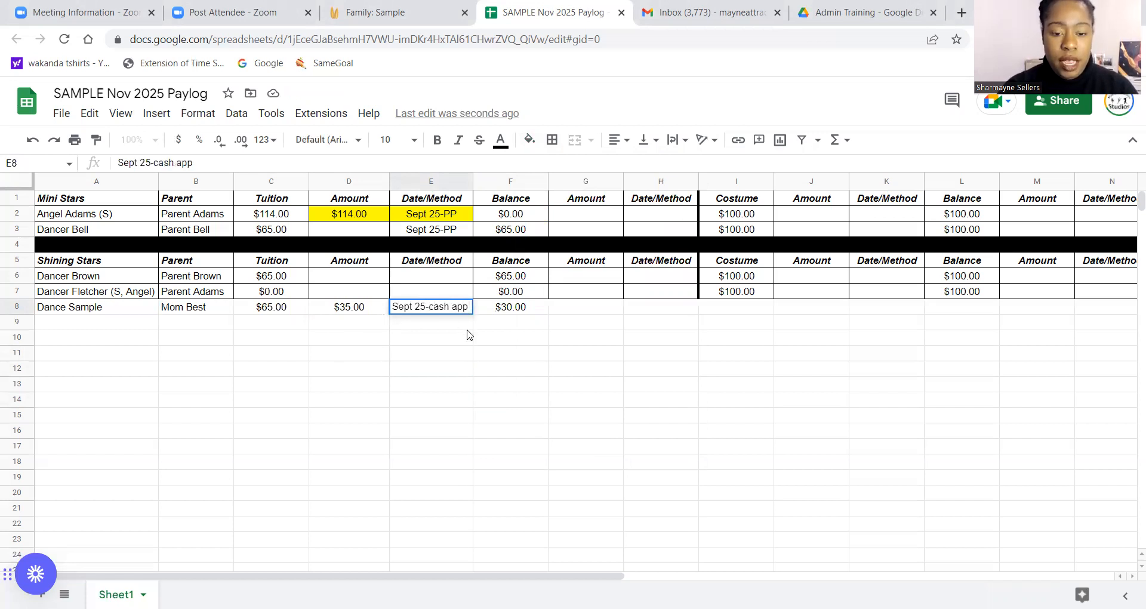
click(498, 369)
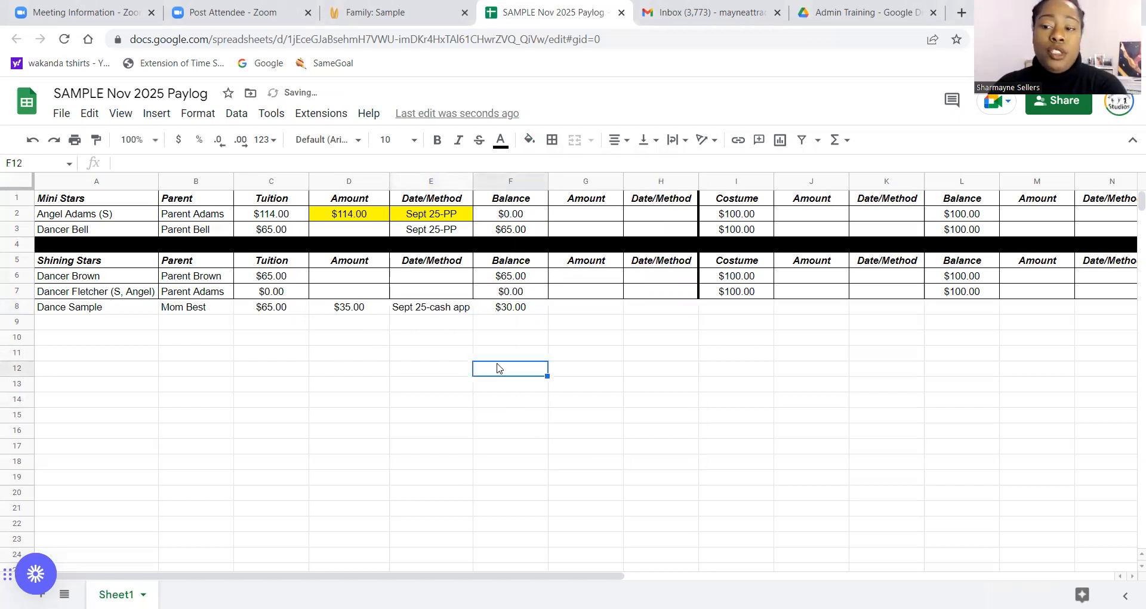
Highlight row 8's payment amount and date/method cells in yellow.
click(355, 312)
key(shift+Right)
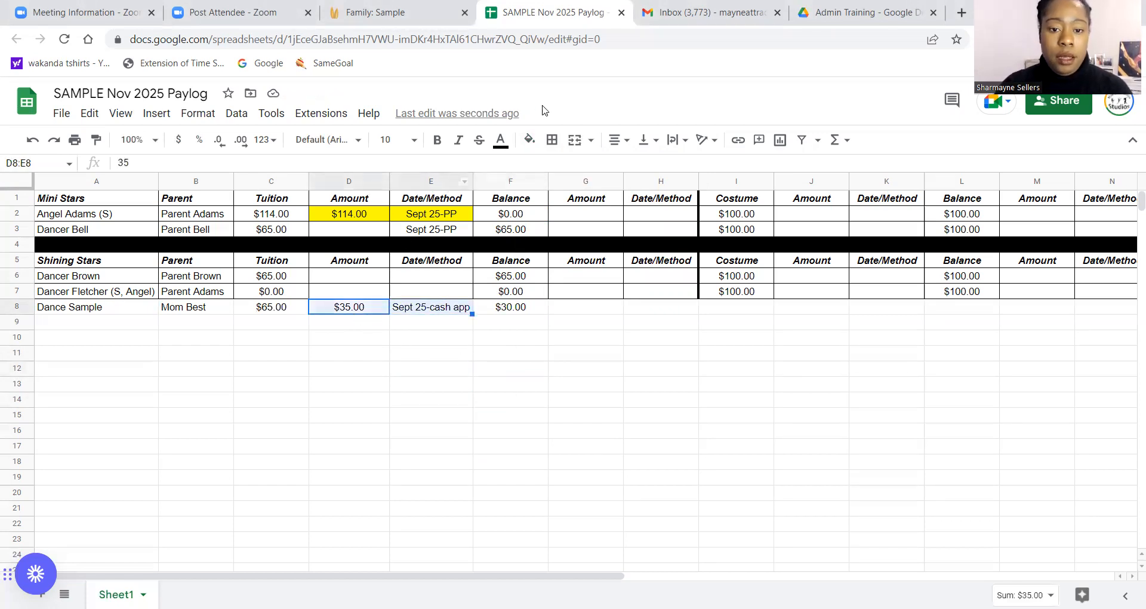
click(529, 140)
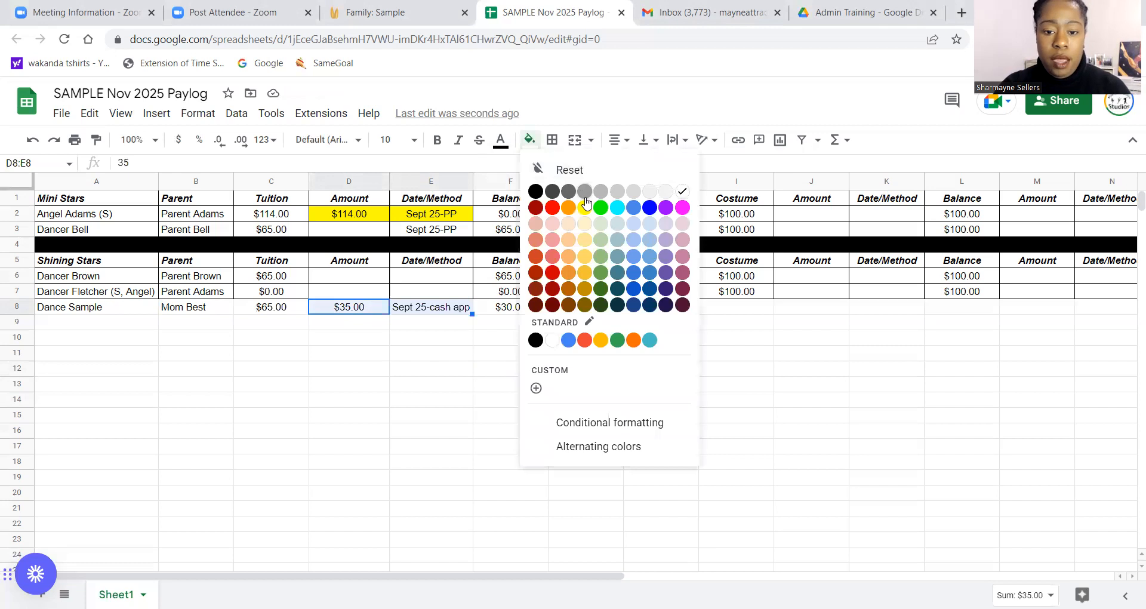
click(584, 192)
click(529, 141)
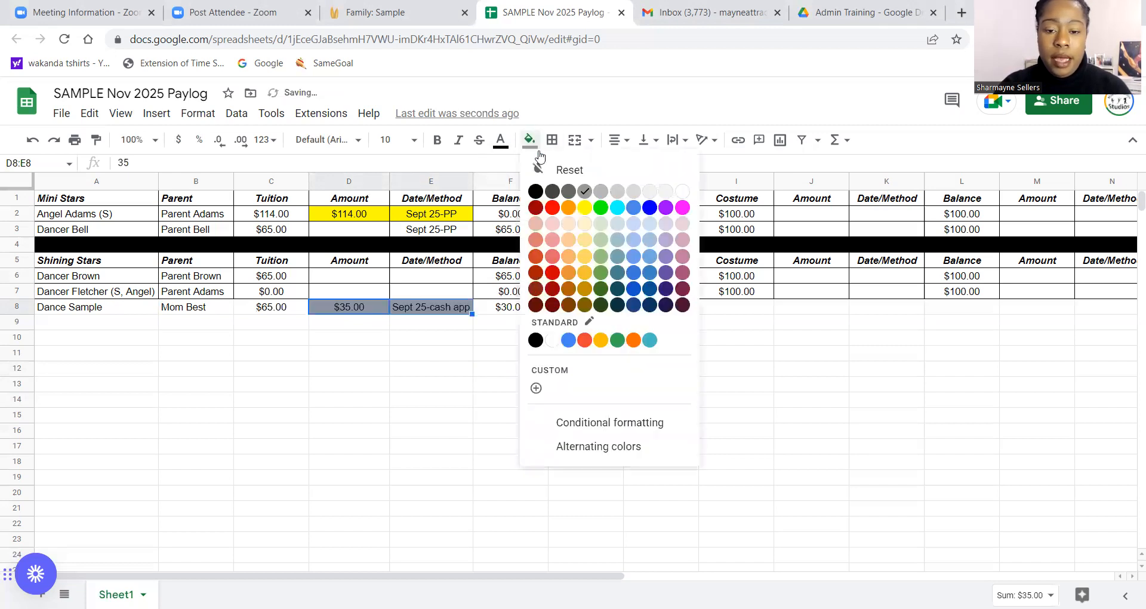
click(585, 209)
click(497, 425)
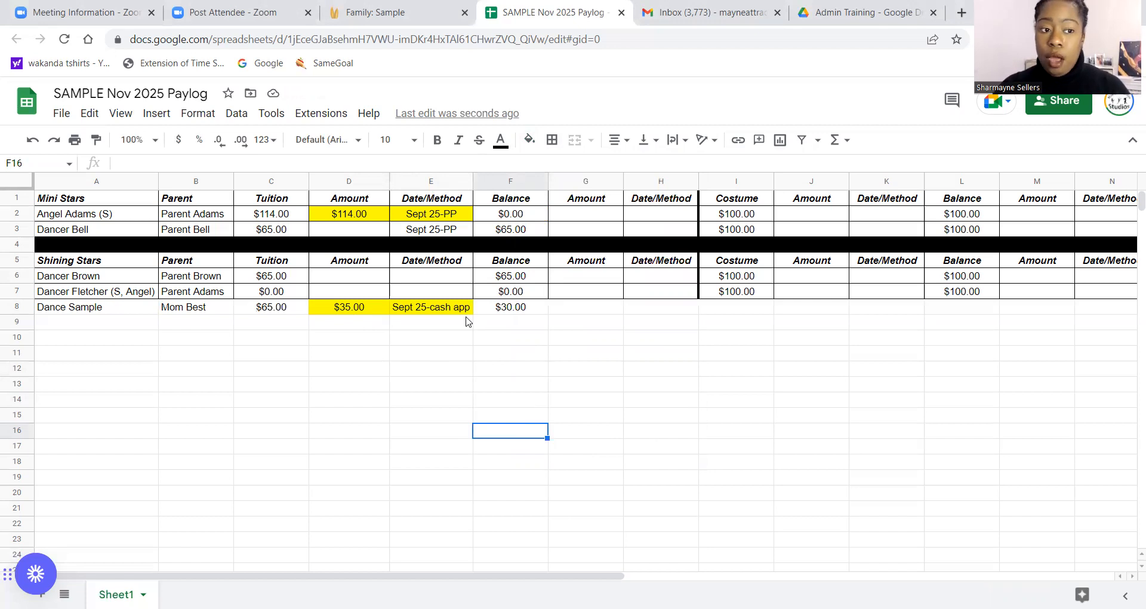
Make a copy of the spreadsheet named SAMPLE Dec 2025 Paylog.
click(63, 117)
click(83, 213)
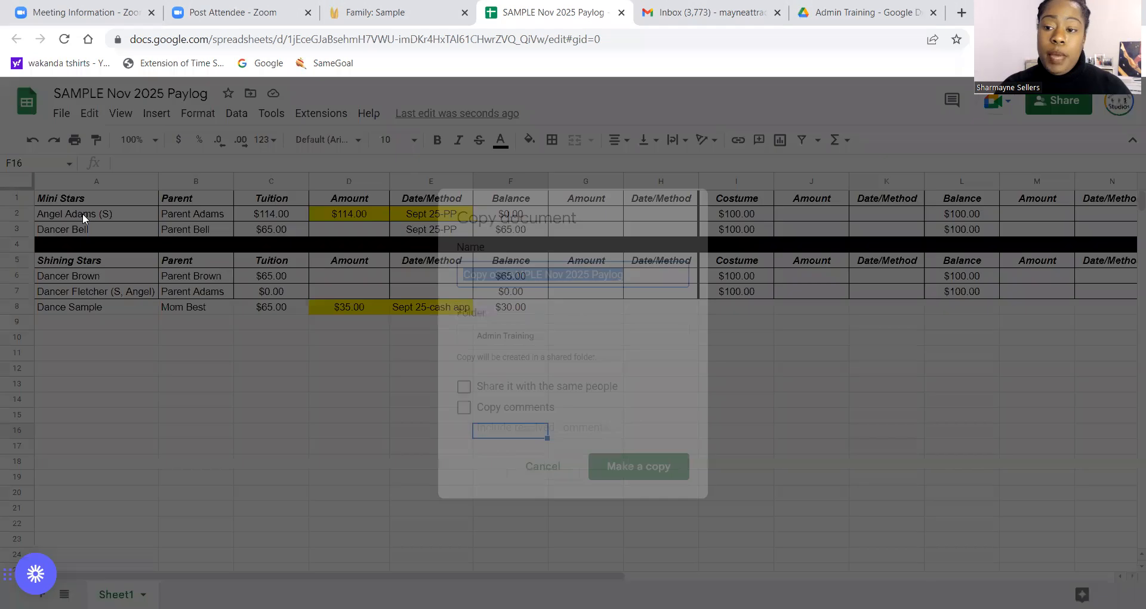
click(507, 276)
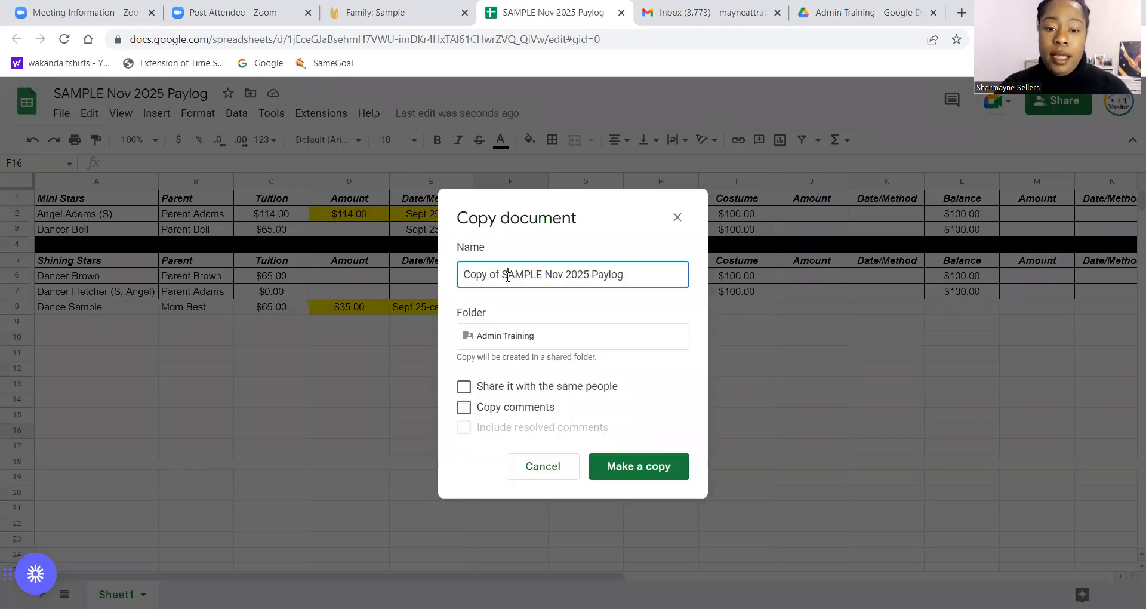
key(BackSpace)
key(BackSpace)
key(BackSpace)
key(BackSpace)
key(BackSpace)
key(BackSpace)
key(BackSpace)
key(BackSpace)
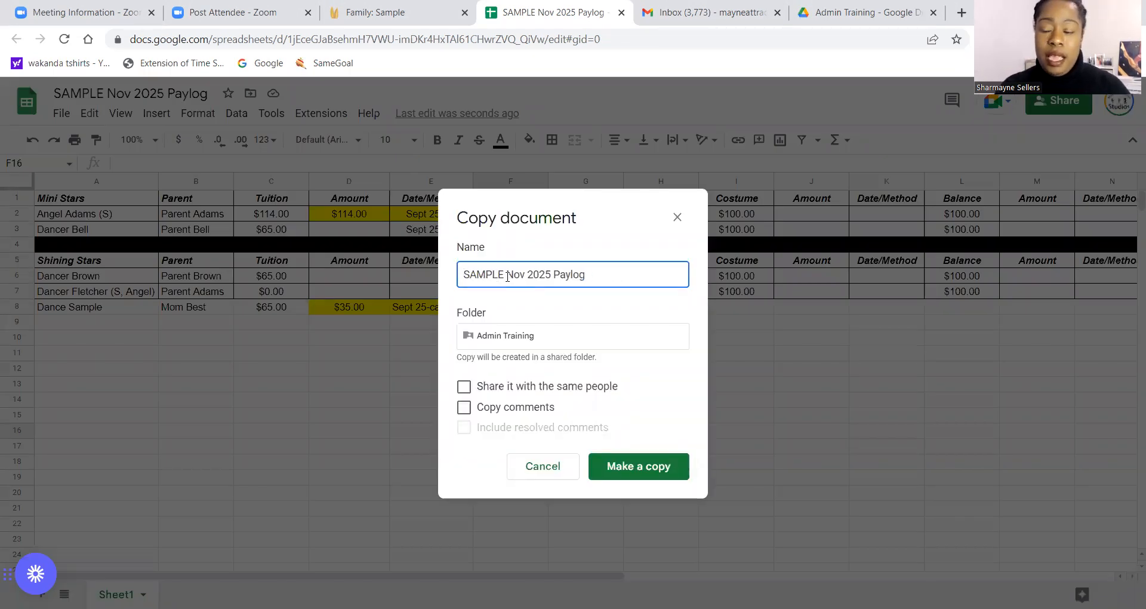
click(525, 276)
key(BackSpace)
key(BackSpace)
key(BackSpace)
text(Dec)
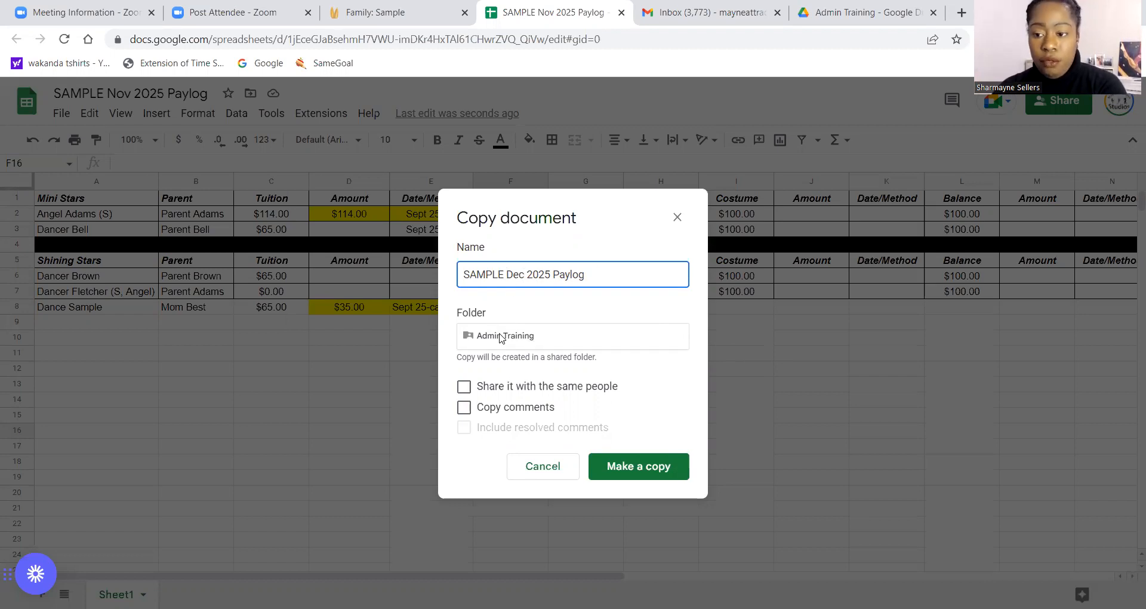
click(630, 465)
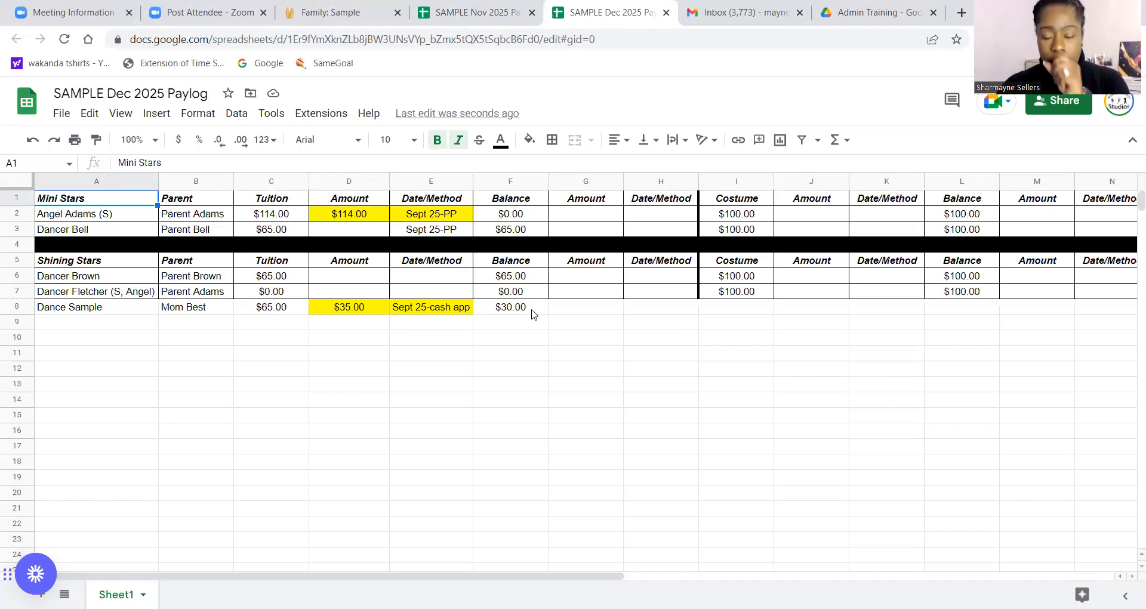
Set the Dance Sample row's tuition to 95 in the December copy.
click(278, 311)
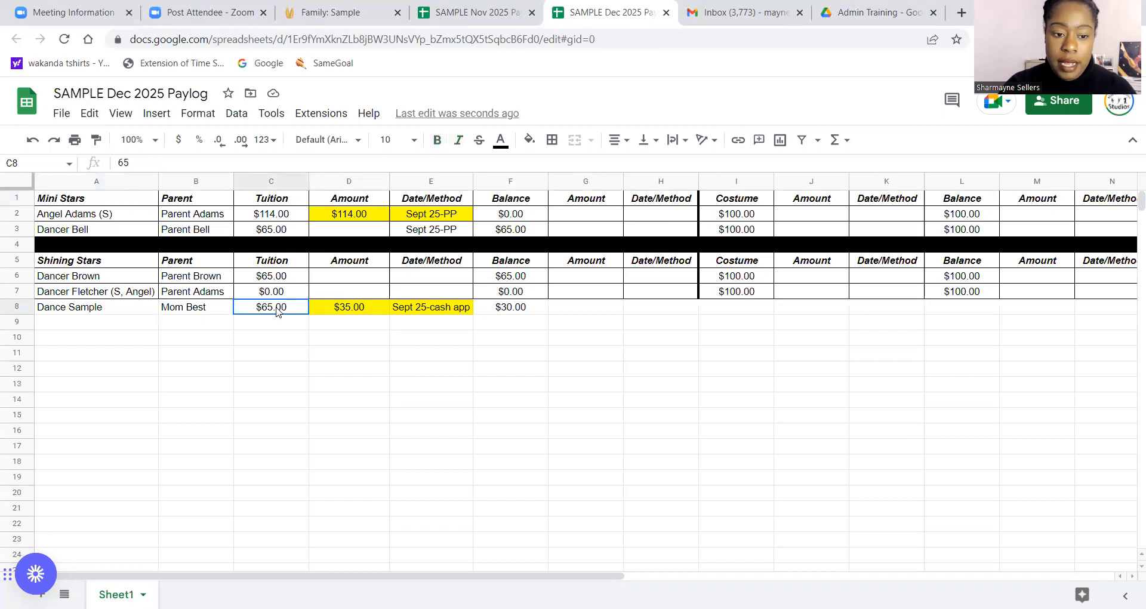
text(95)
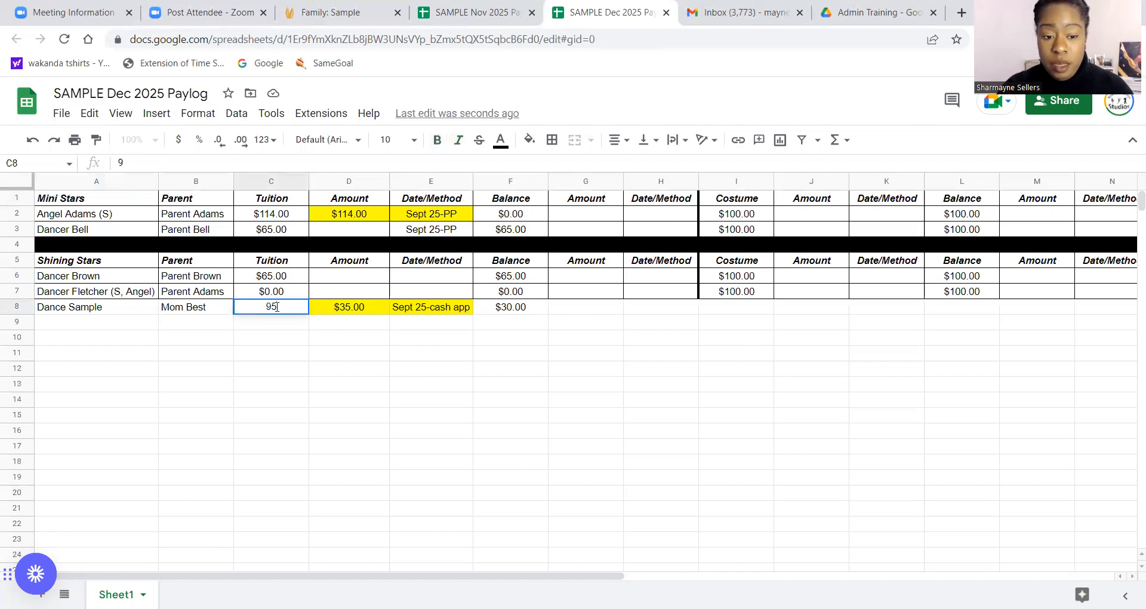
click(410, 402)
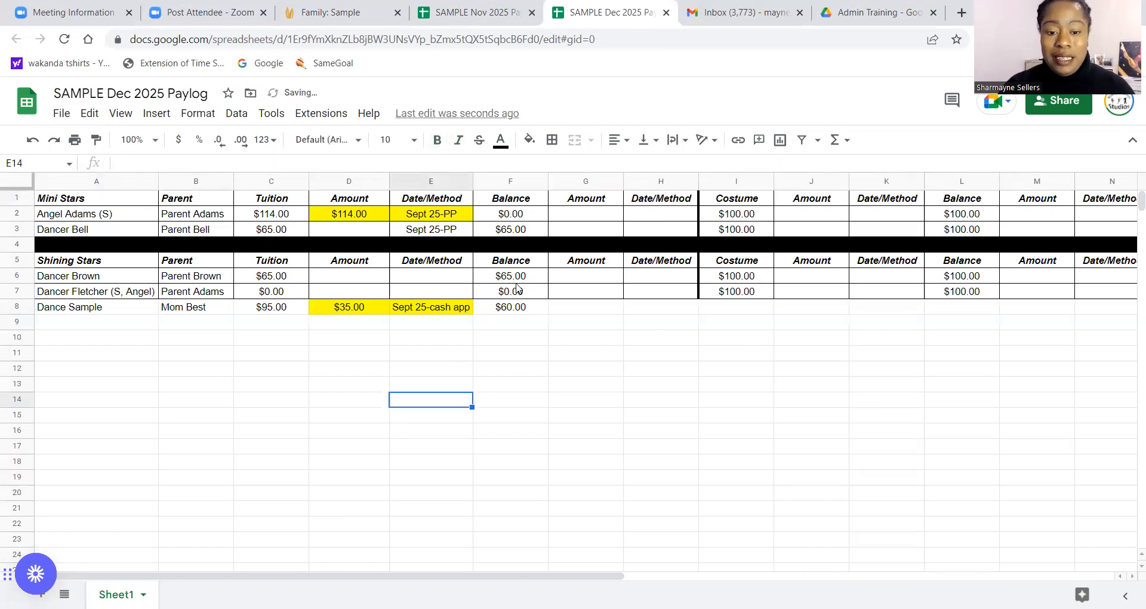
Clear row 8's payment amount and date/method cells and reset their fill color.
click(355, 309)
key(shift+Right)
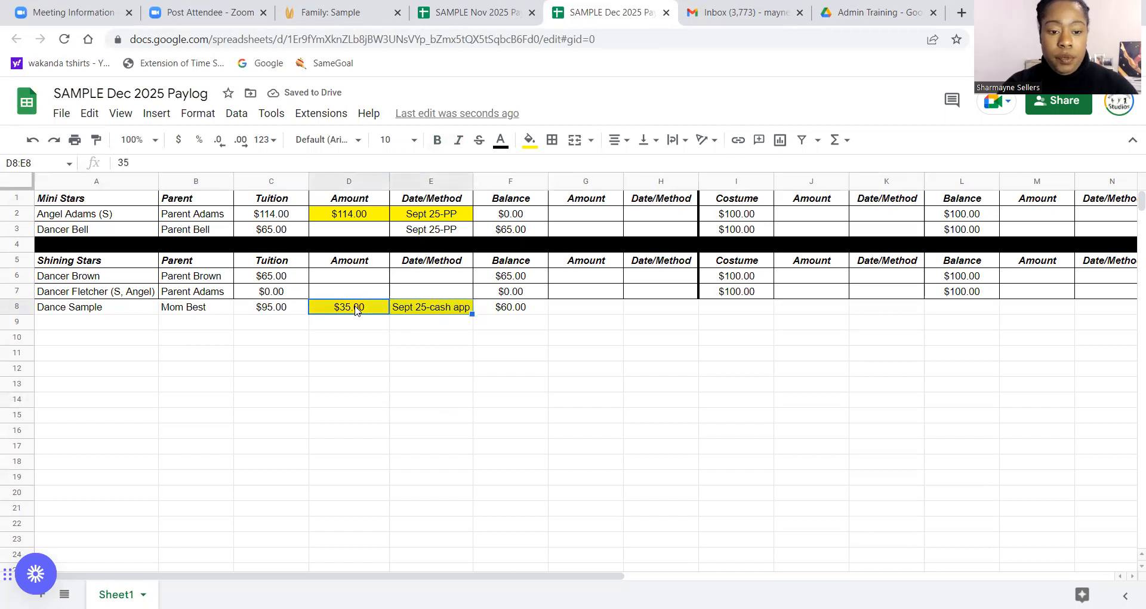
key(Delete)
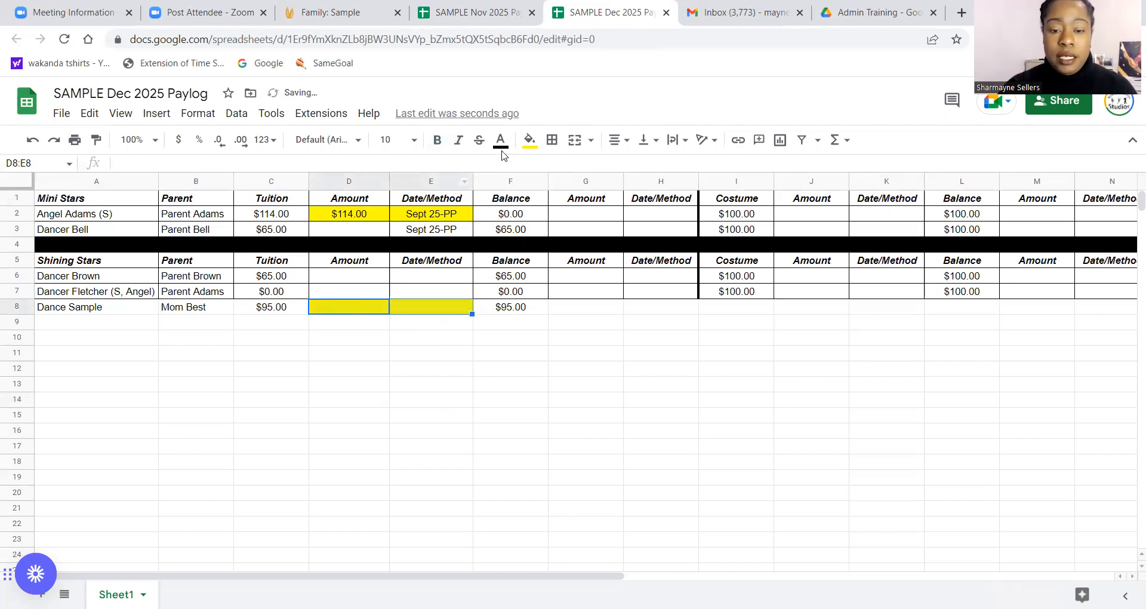
click(530, 141)
click(556, 169)
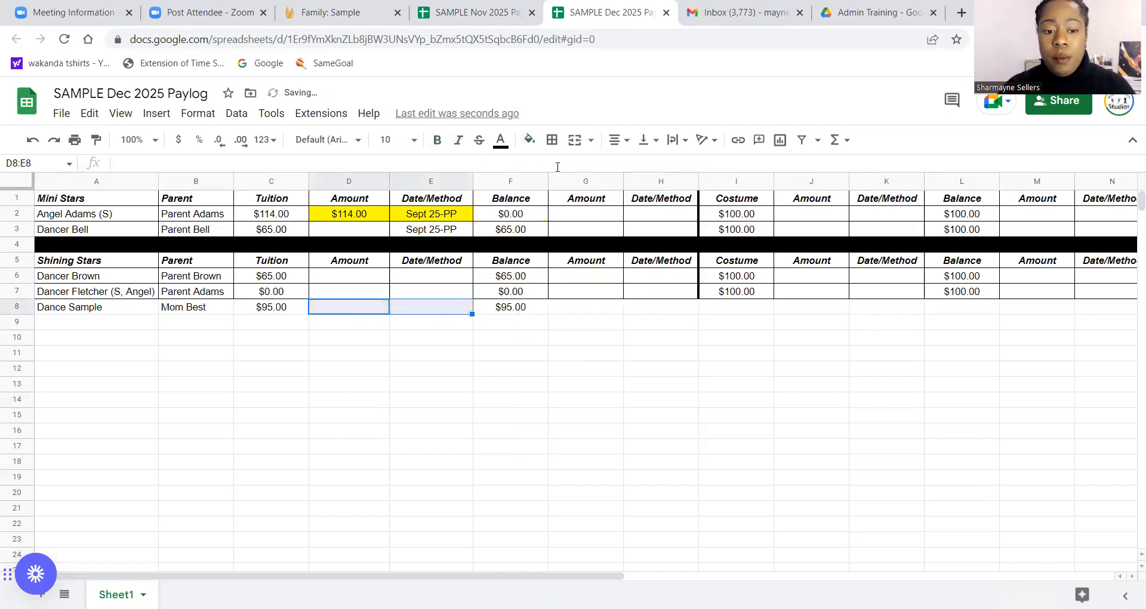
click(471, 389)
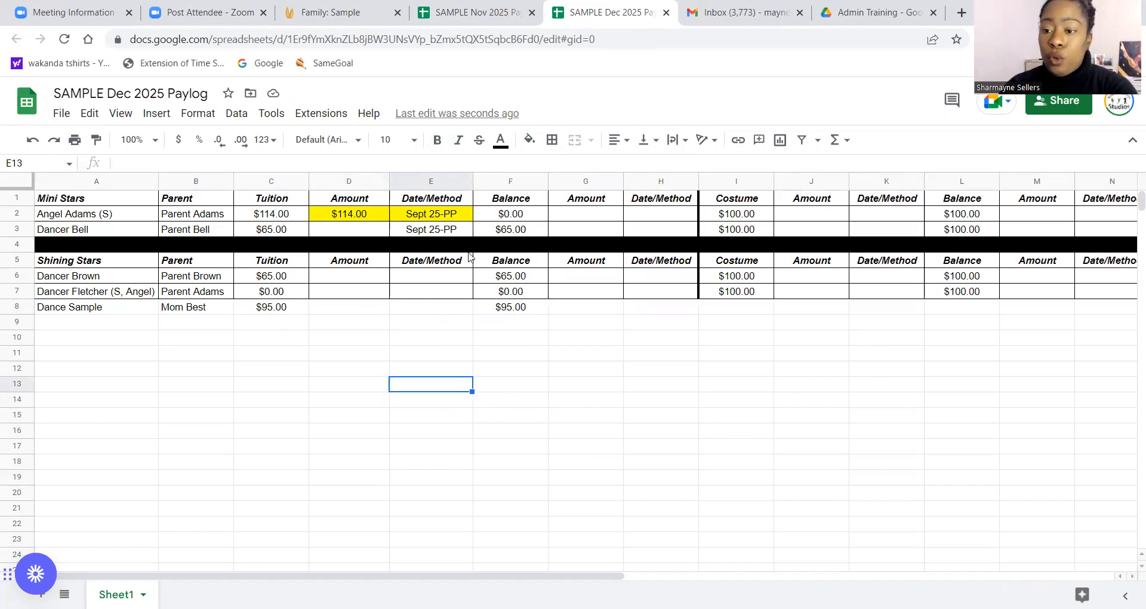
click(514, 183)
click(621, 373)
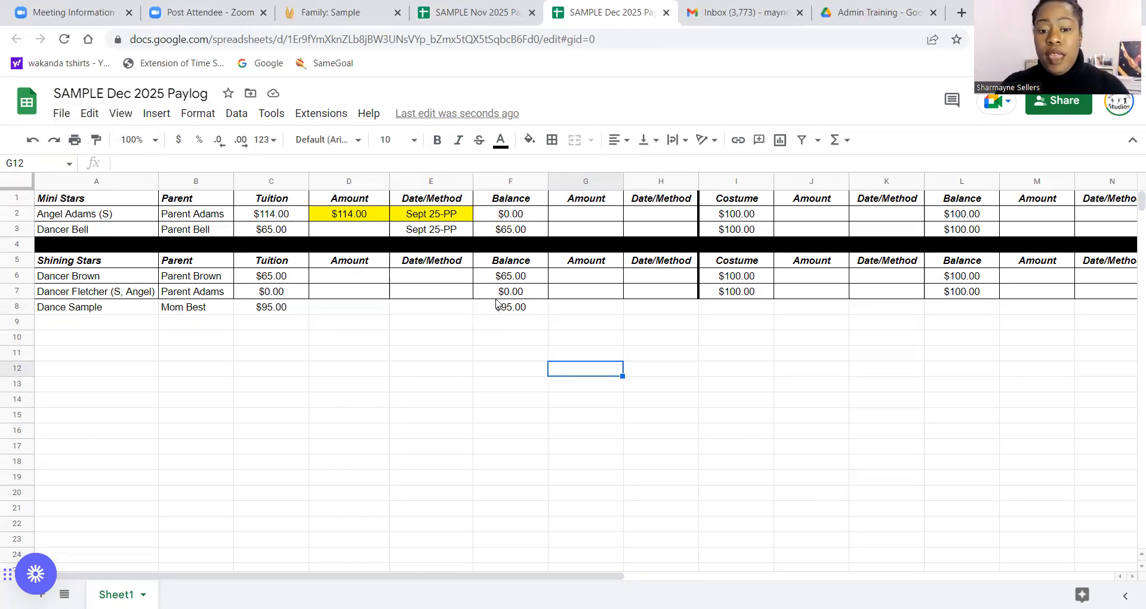
double_click(370, 215)
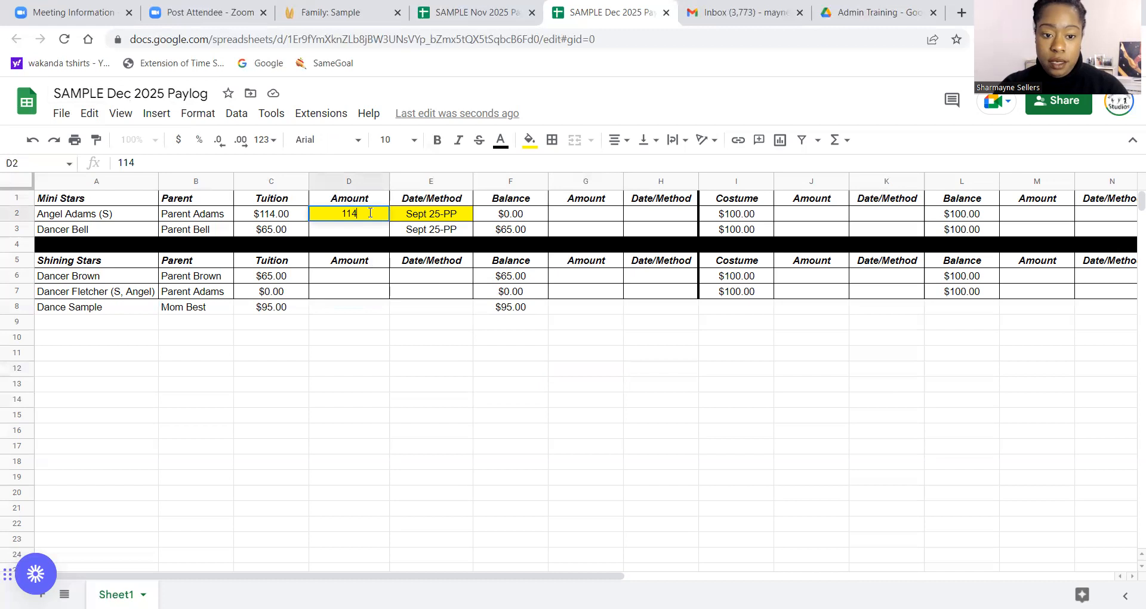
key(Tab)
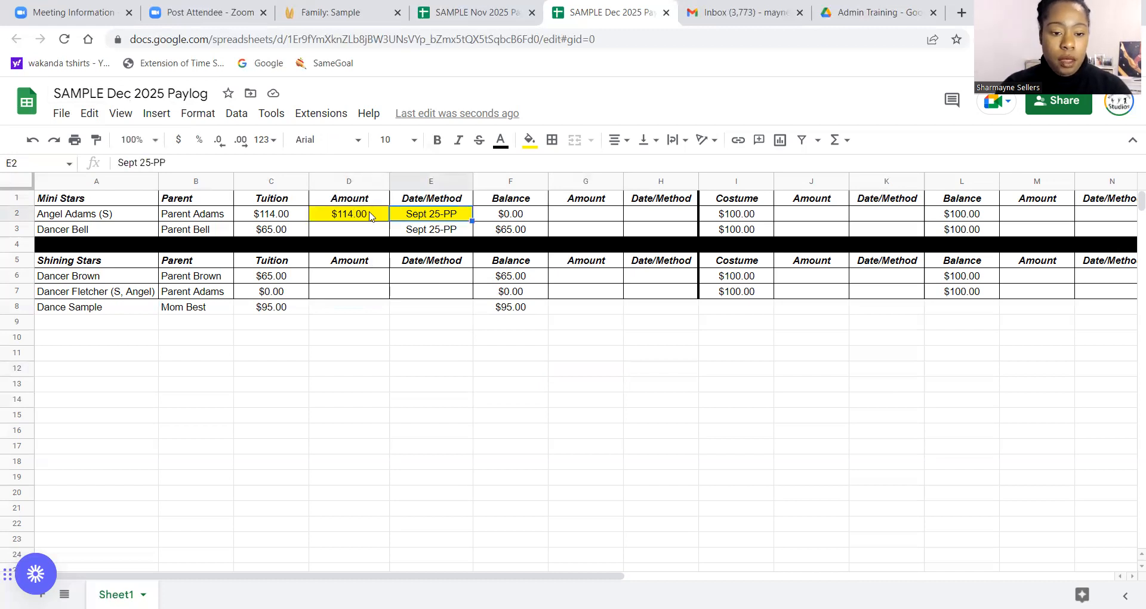
key(Right)
key(Right)
key(Right)
key(Right)
key(Right)
key(Right)
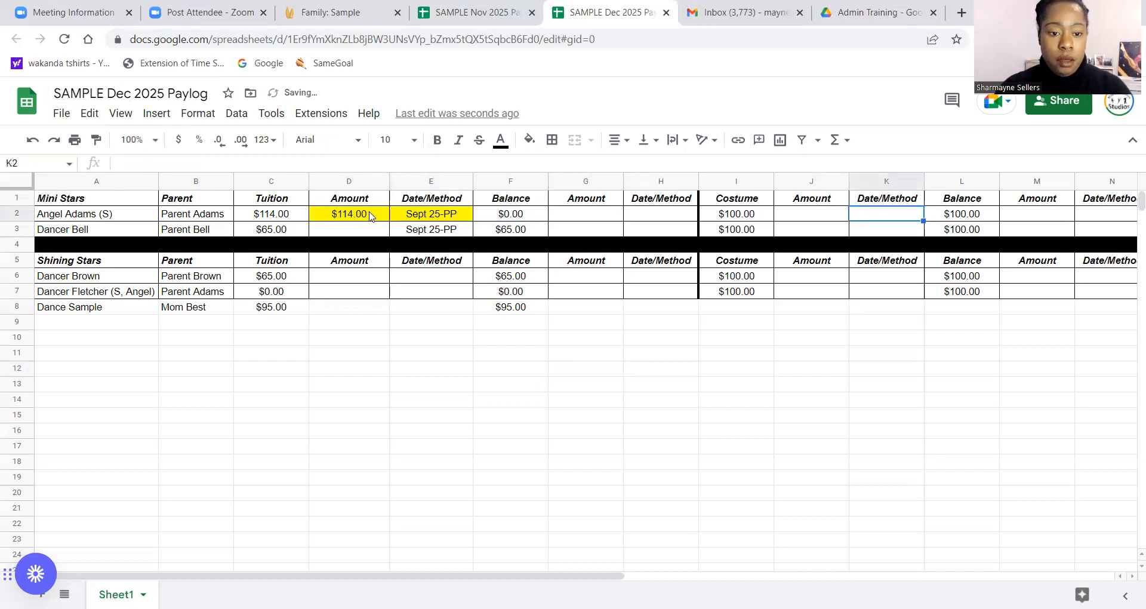
click(370, 216)
key(shift+Right)
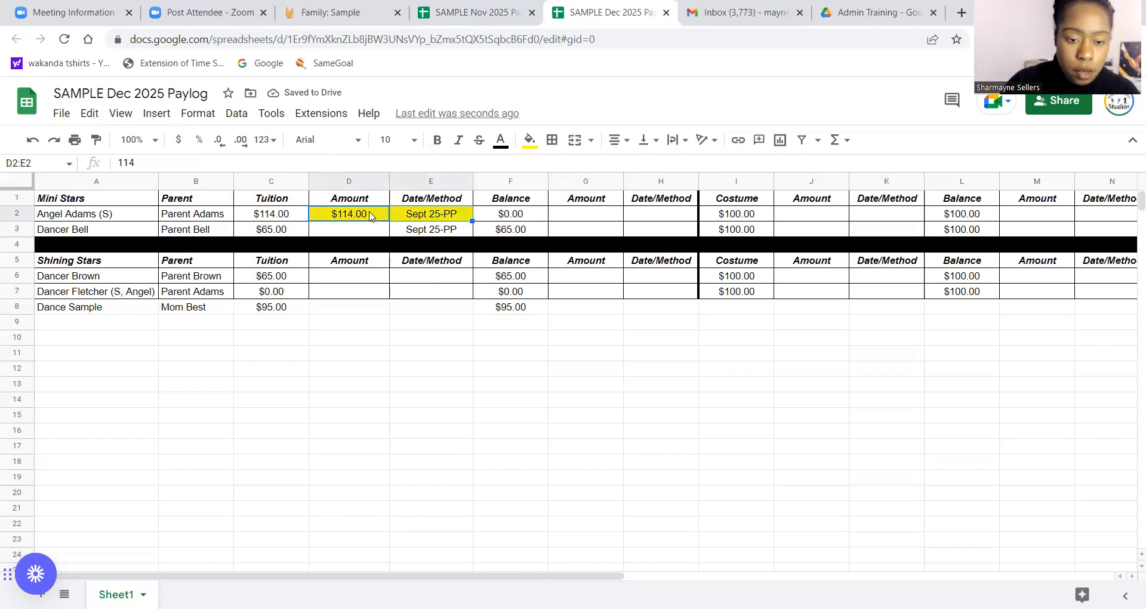
key(Delete)
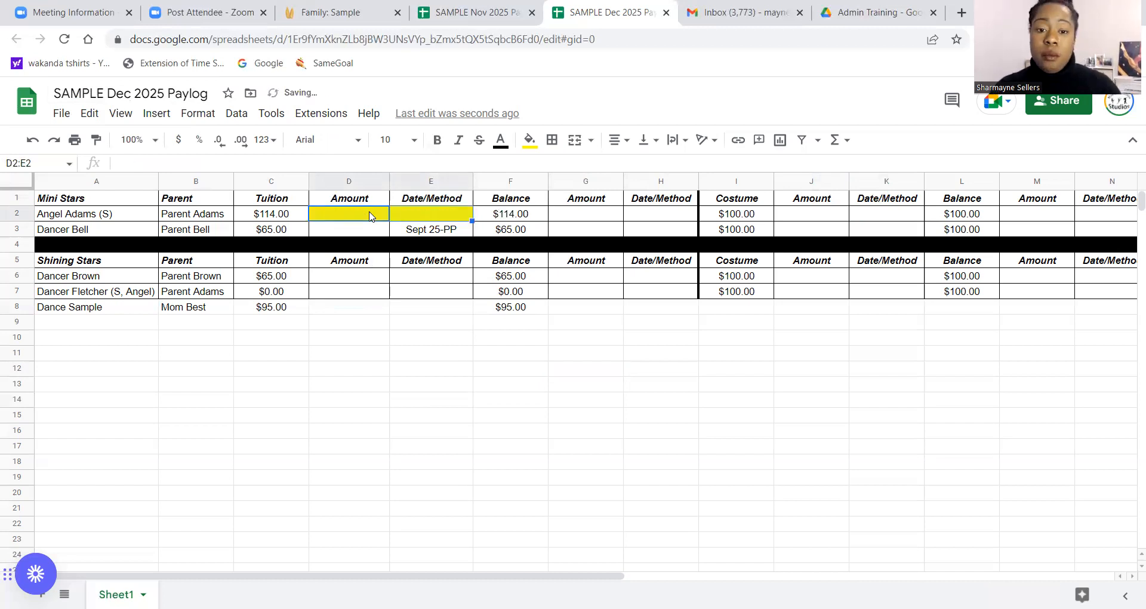
click(529, 141)
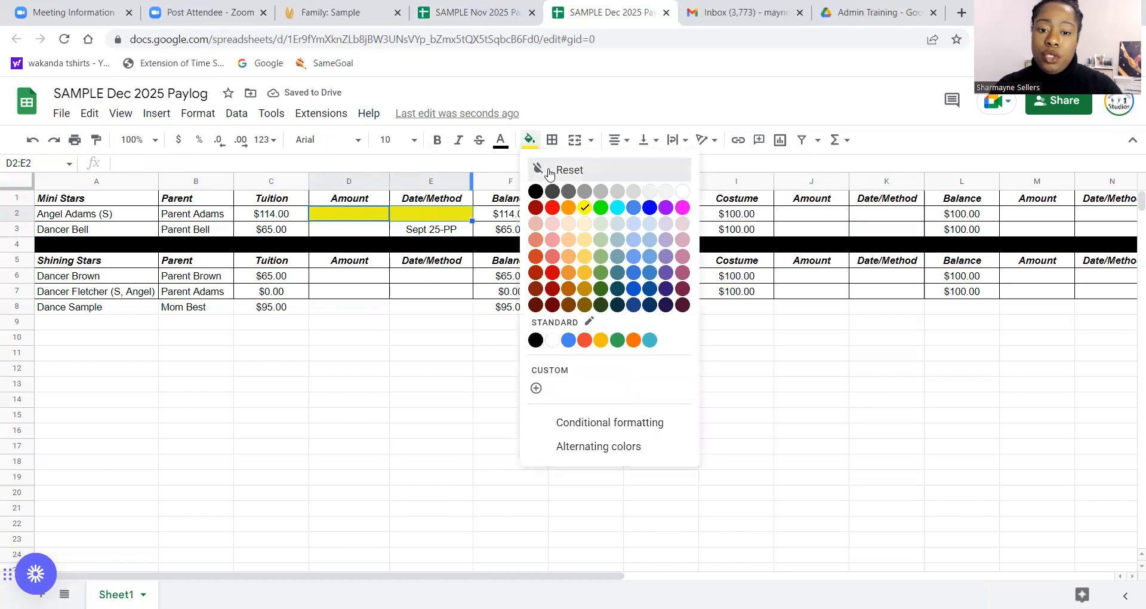
click(550, 173)
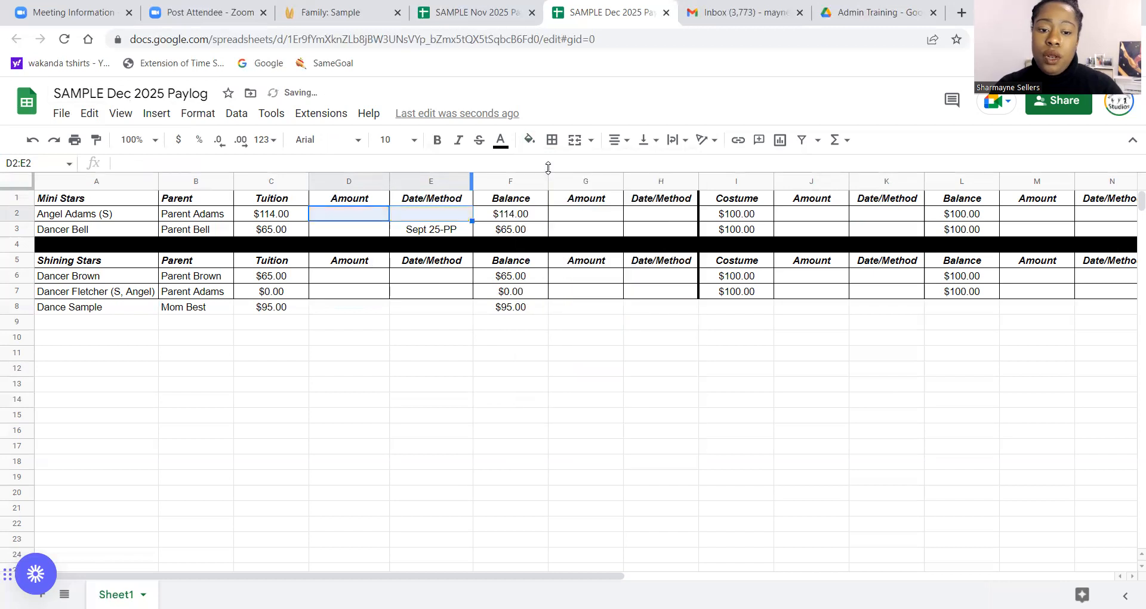
click(403, 452)
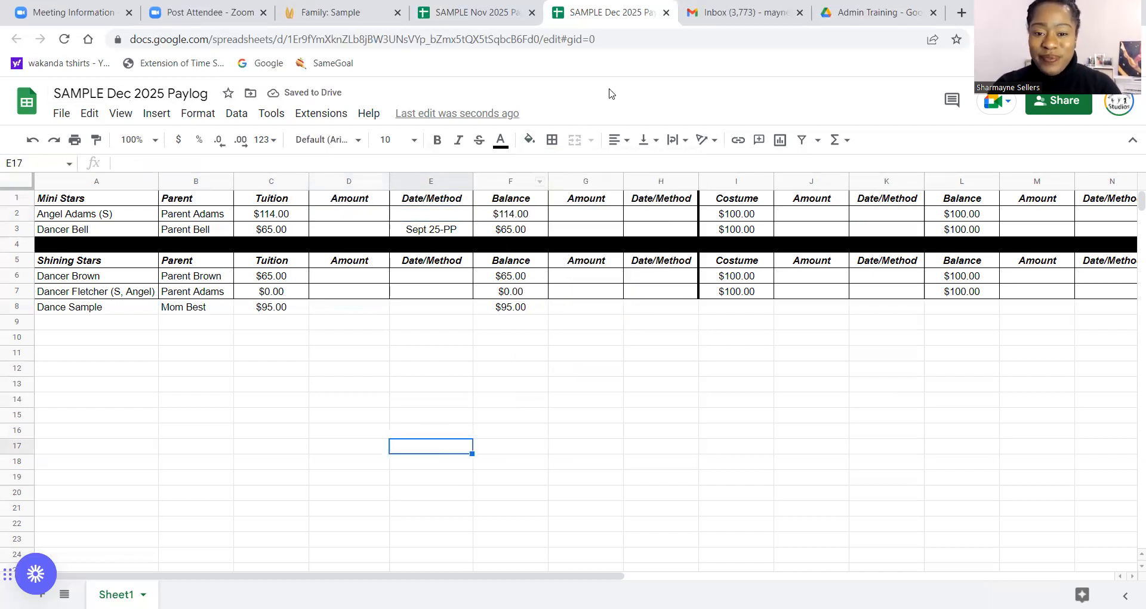